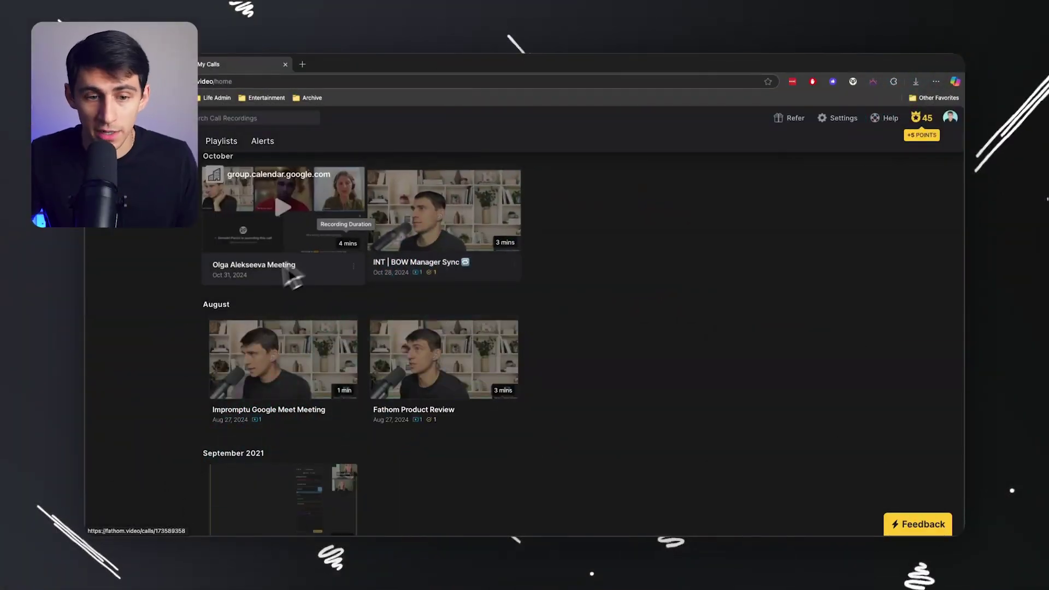
scroll(238, 298, down, 1)
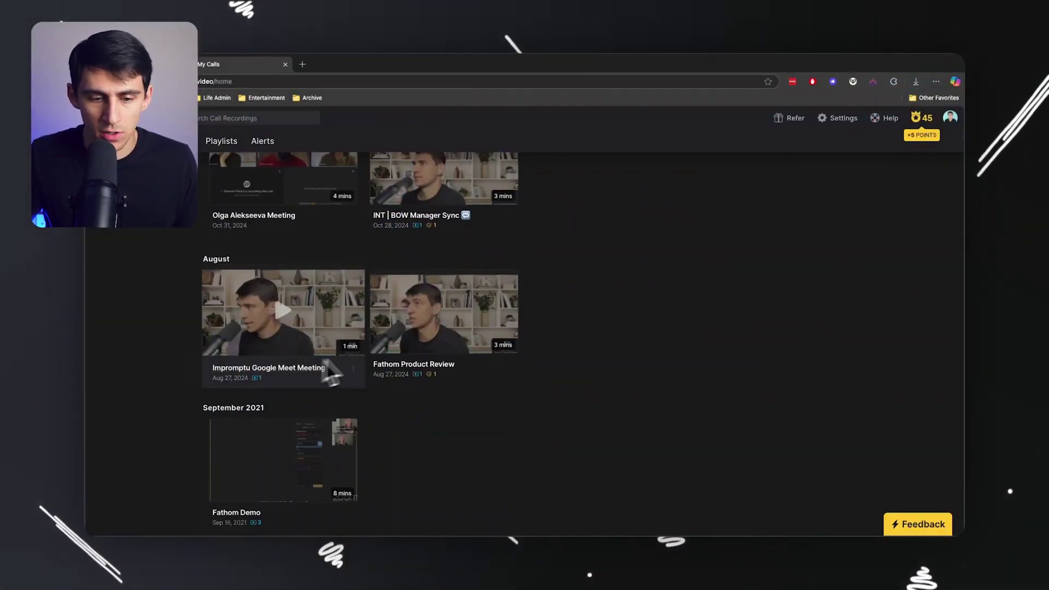
- Open the Fathom Product Review call and view where its summary can be copied
click(435, 357)
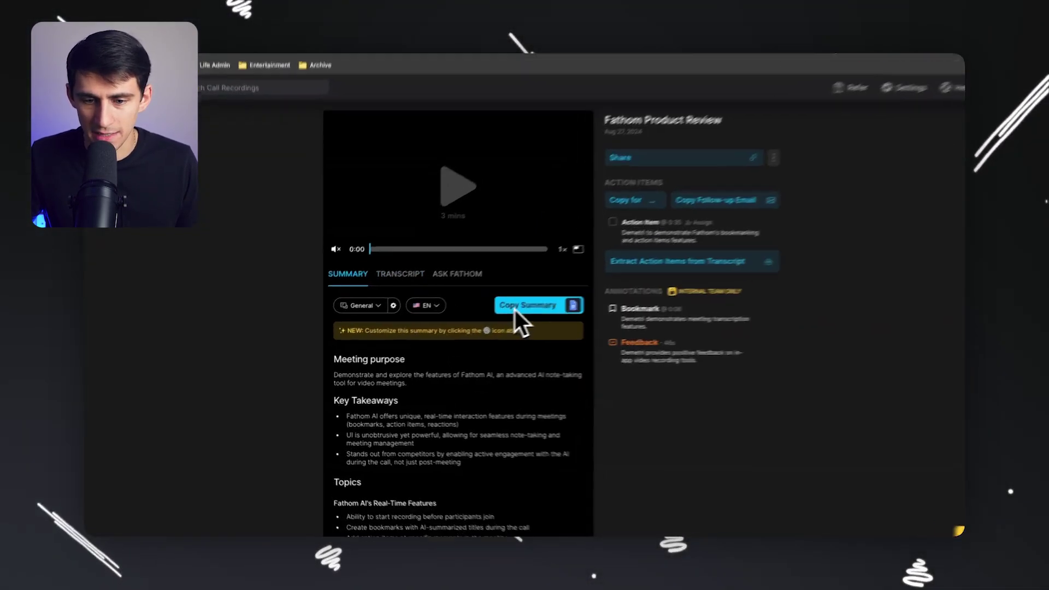
click(539, 313)
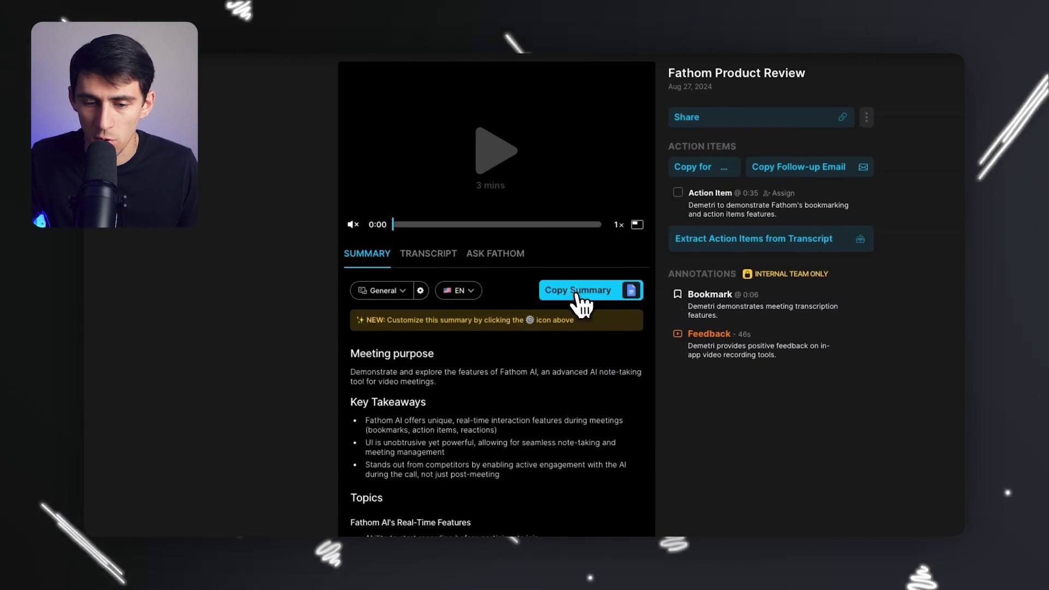
scroll(492, 352, down, 1)
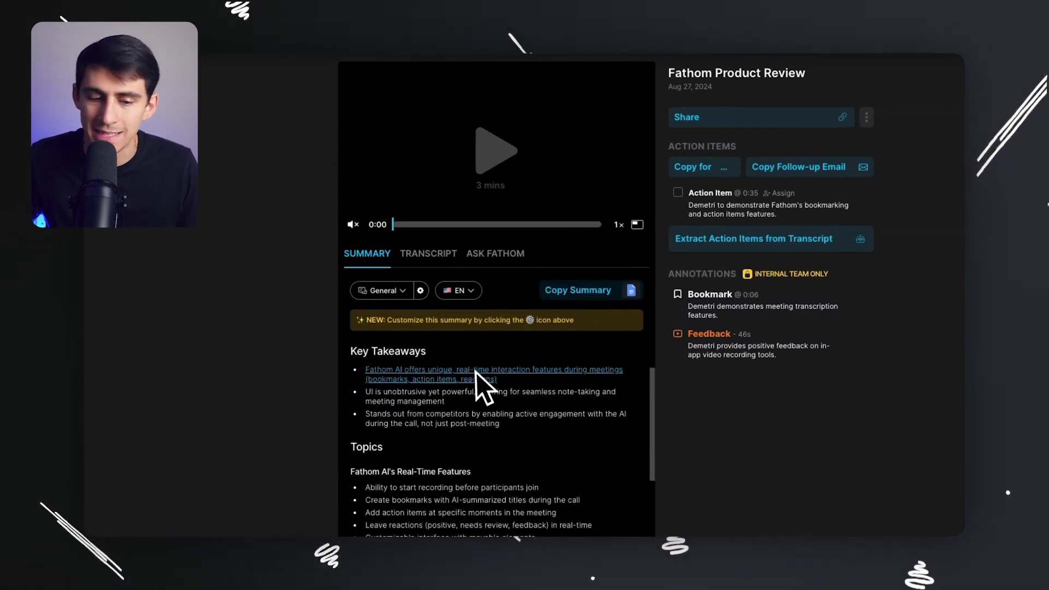
scroll(484, 361, up, 1)
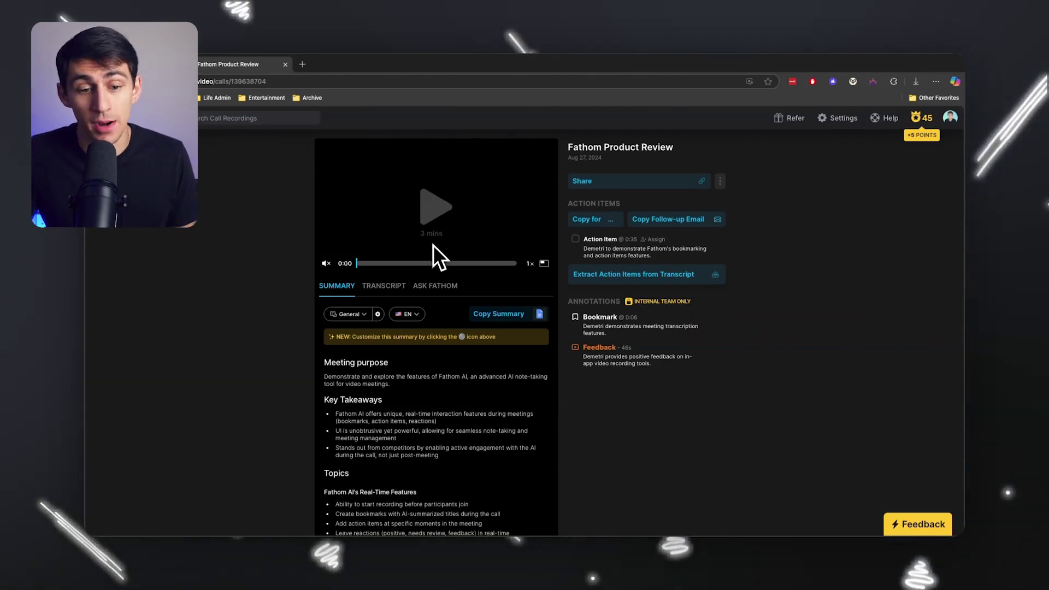
- Switch to the transcript, search within it, then bring up the Ask Fathom pane
click(388, 285)
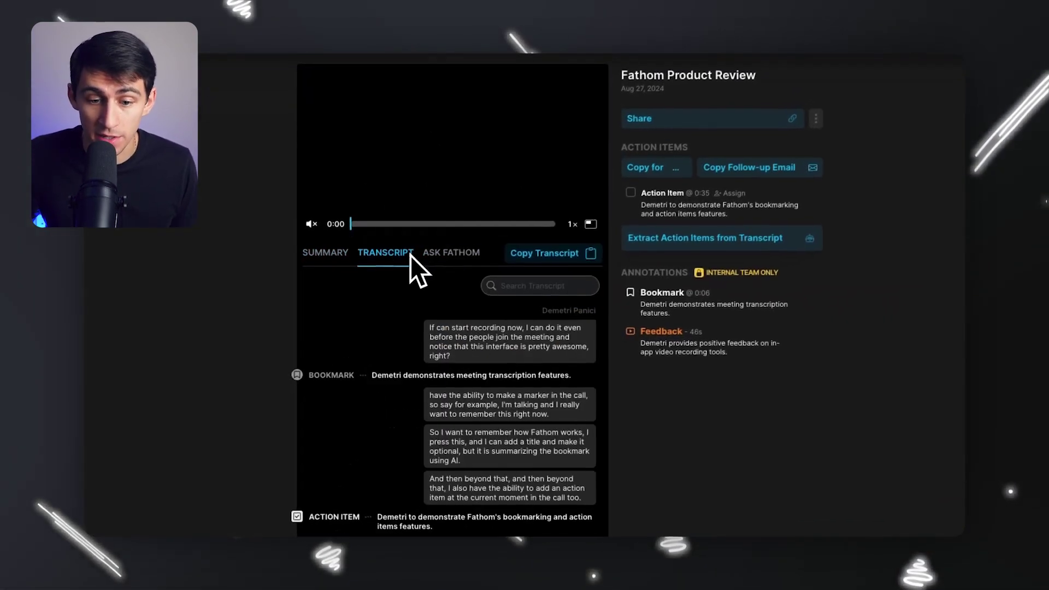
click(538, 282)
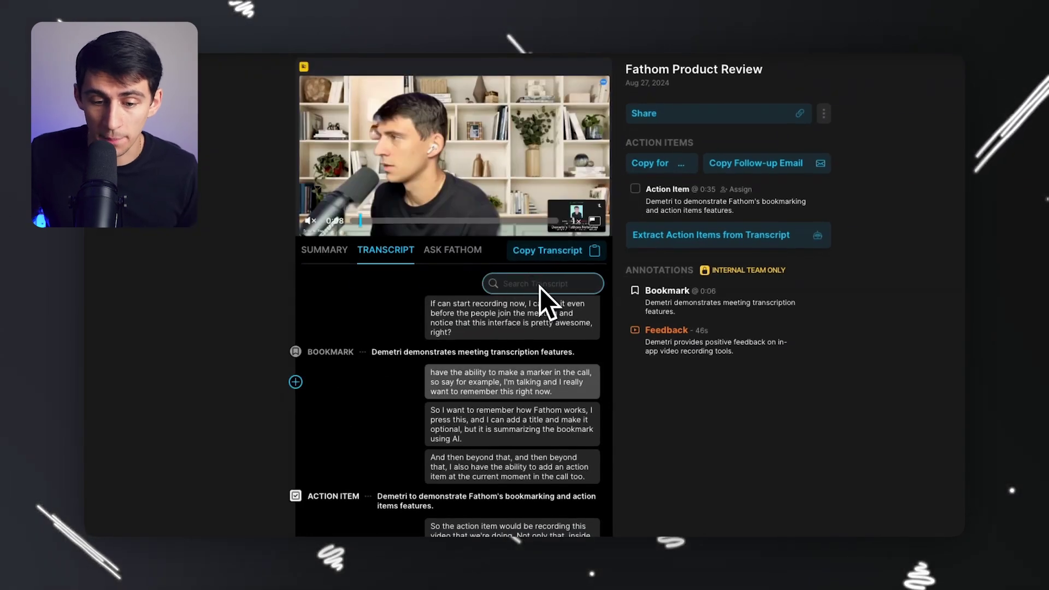
scroll(494, 383, down, 3)
scroll(491, 381, down, 3)
scroll(492, 381, up, 5)
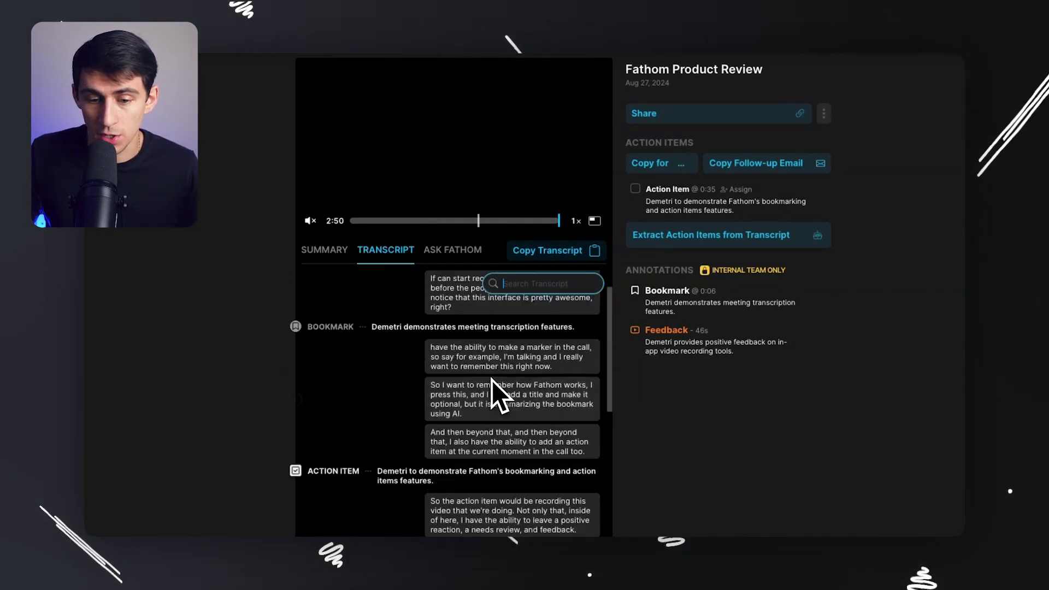
scroll(492, 380, up, 2)
click(464, 259)
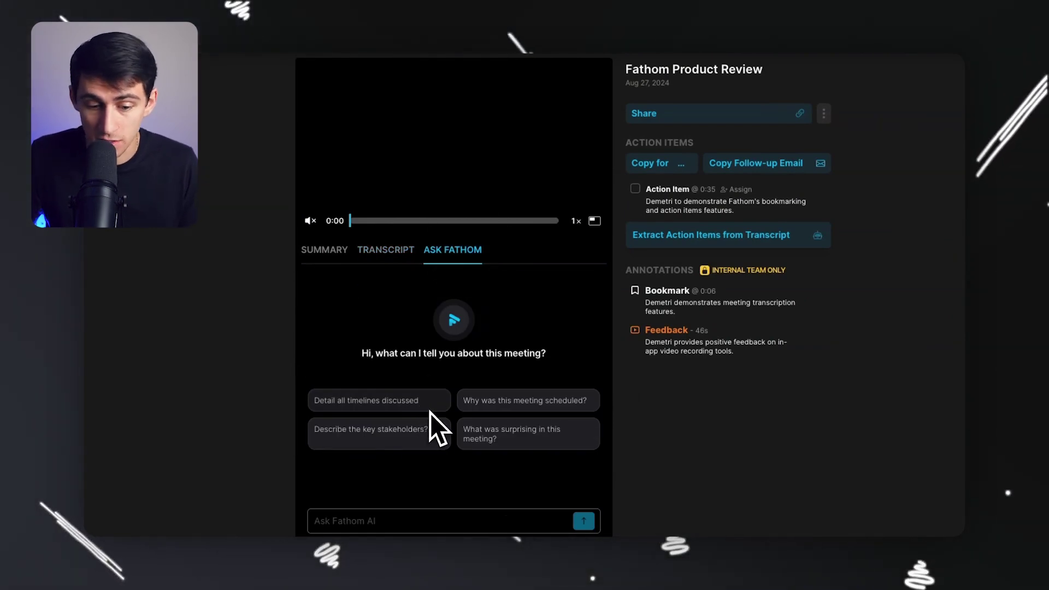
- Ask Fathom why the meeting was scheduled and what its action items are
click(565, 401)
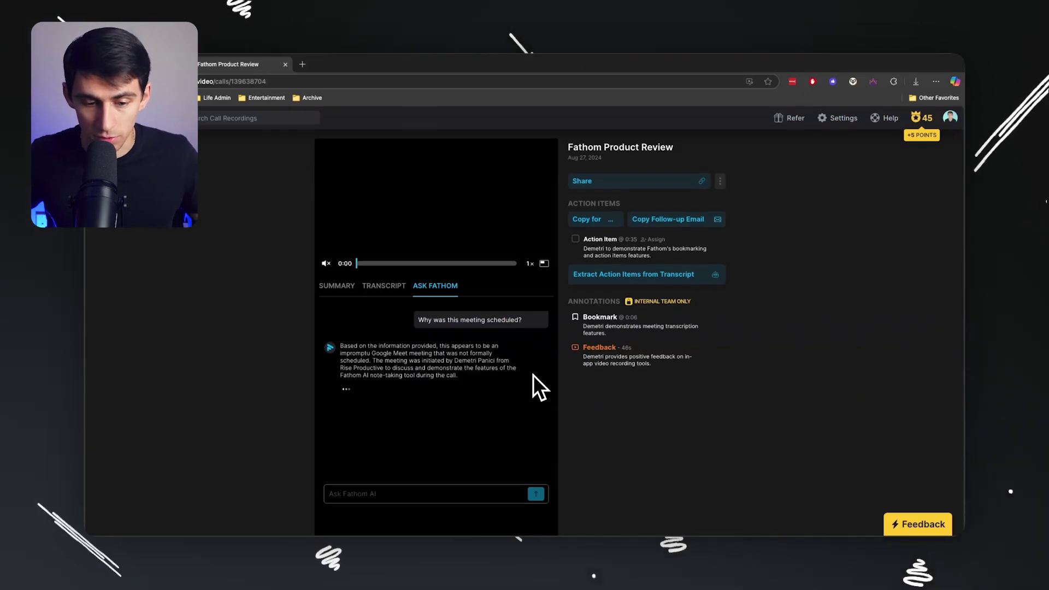
click(394, 494)
text(what are the action items from this mee)
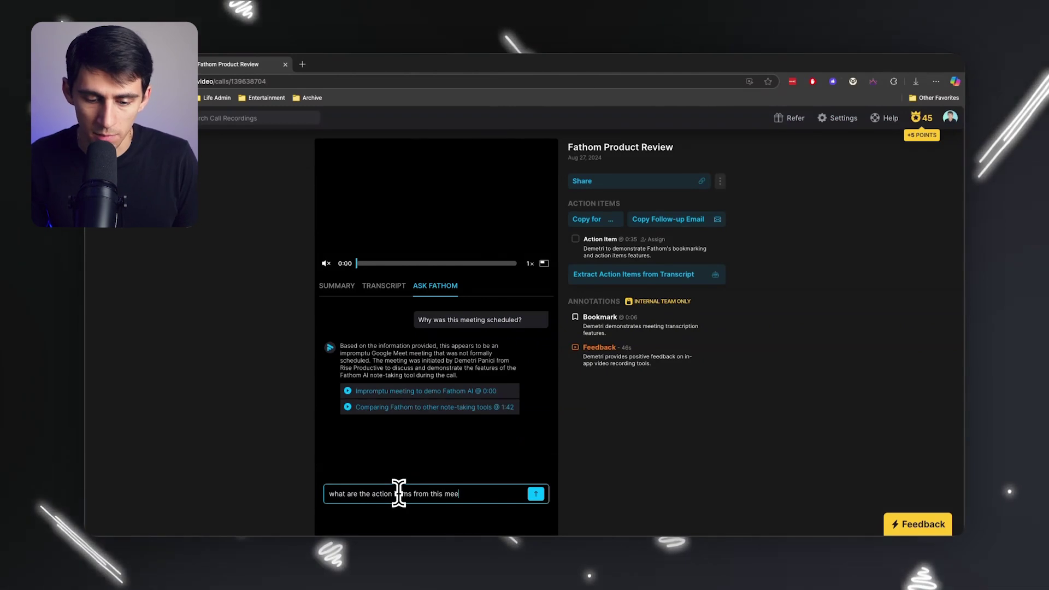
text(ting?)
key(Return)
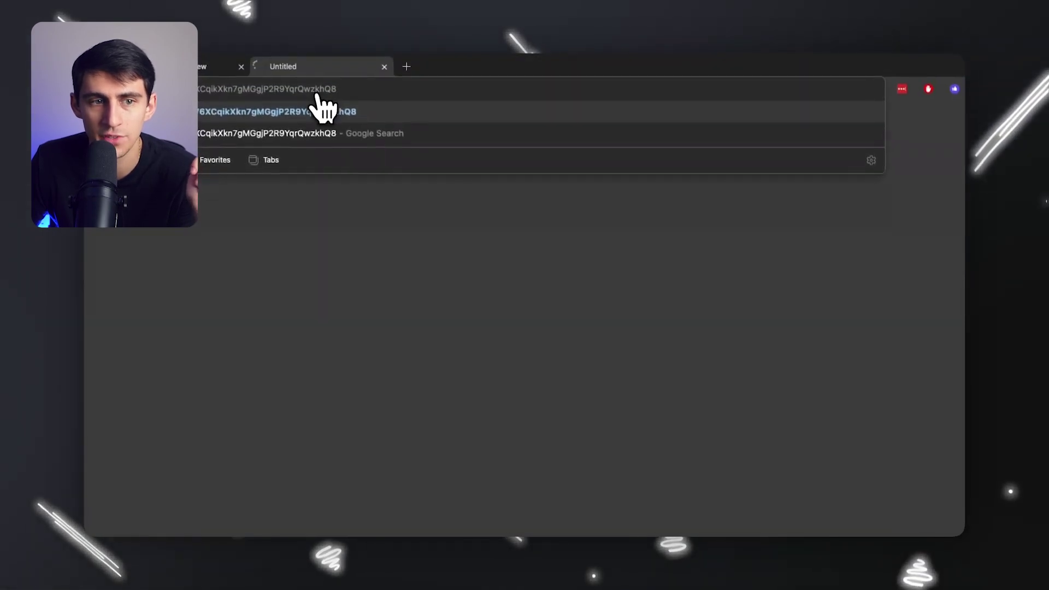
- Load the shared call link, seek the video, extract action items, generate a follow-up email, and copy the summary for Notion
click(323, 109)
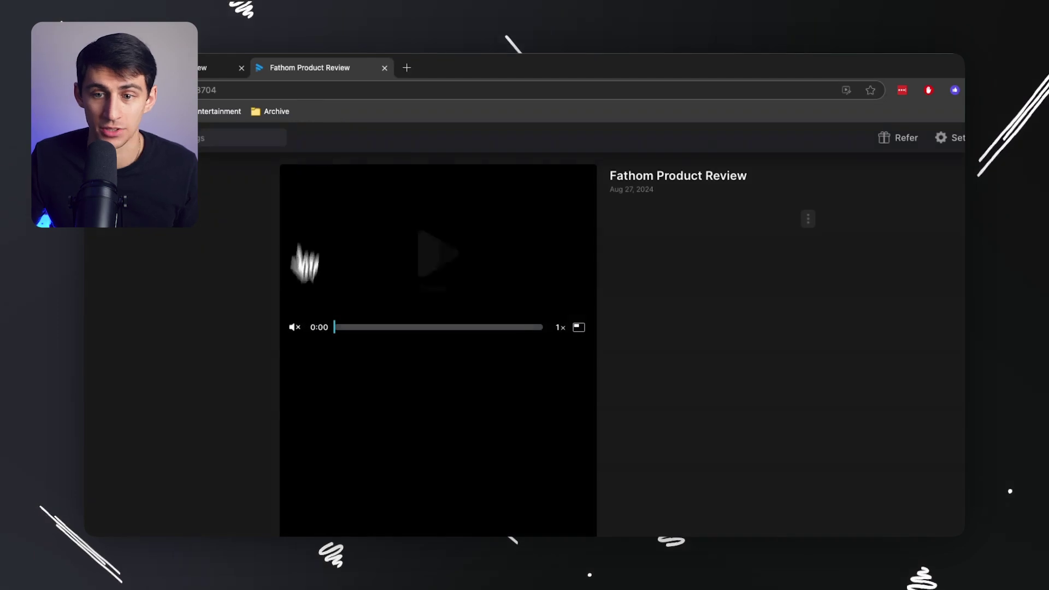
click(449, 327)
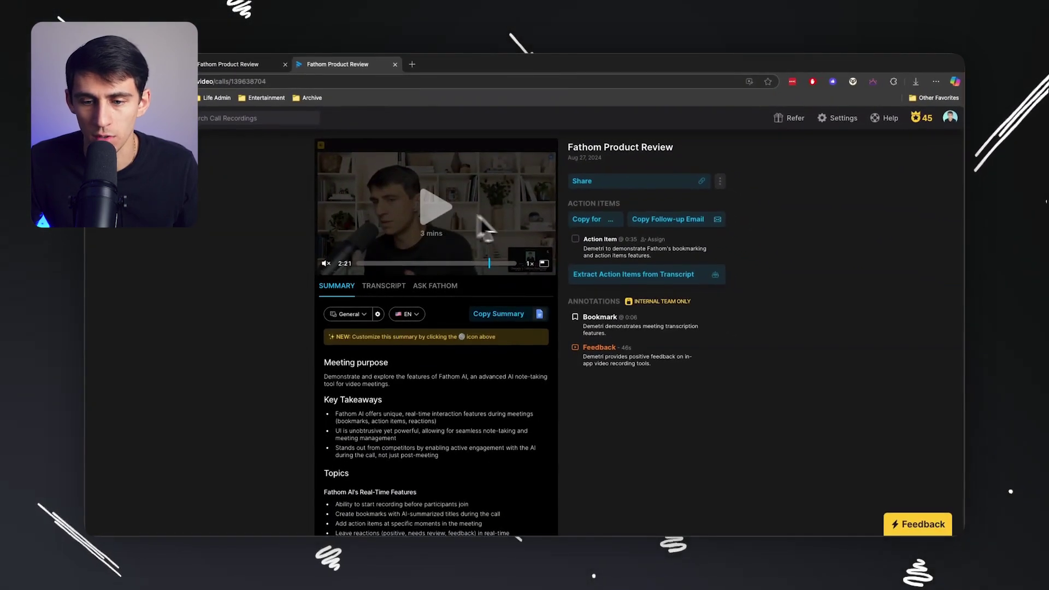
click(584, 272)
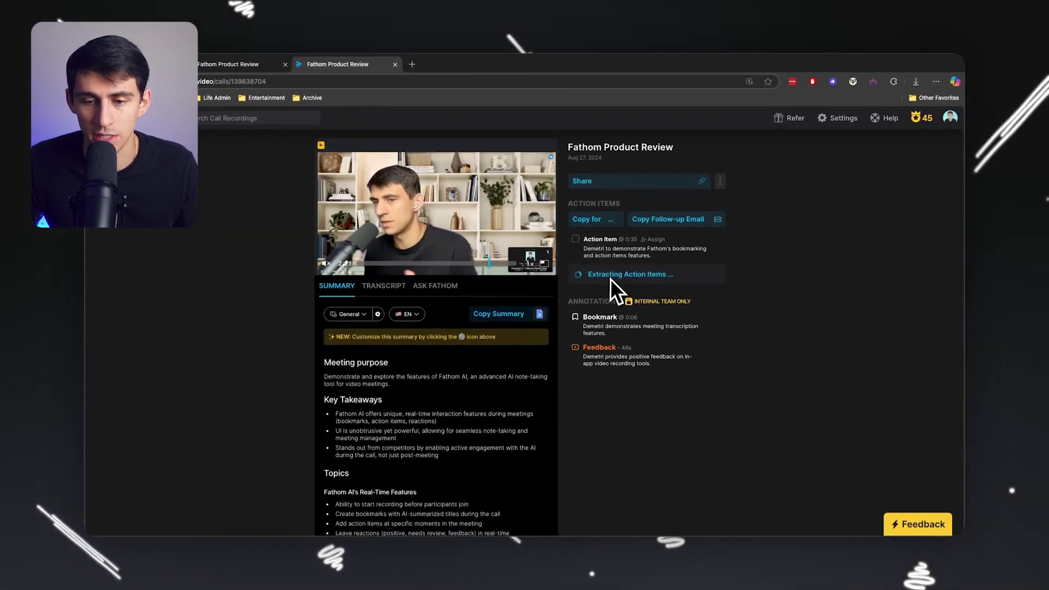
click(638, 221)
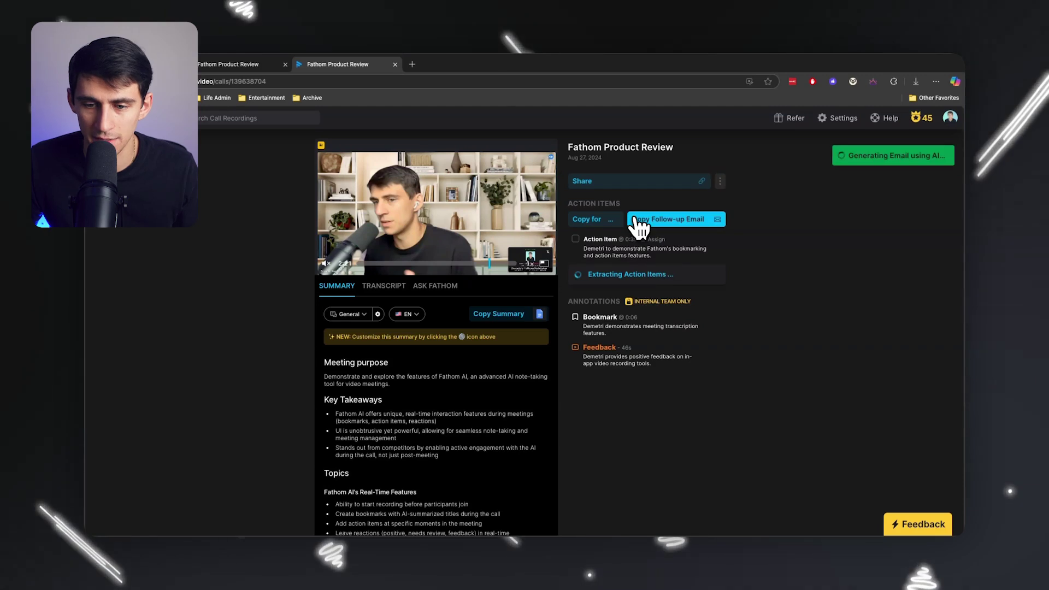
mouse_move(538, 314)
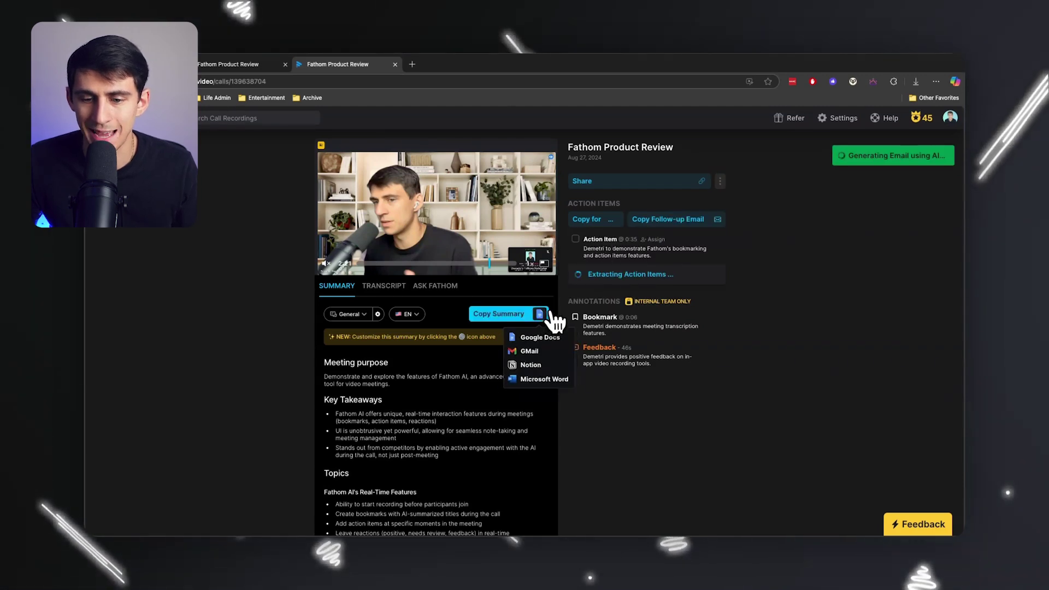
click(533, 369)
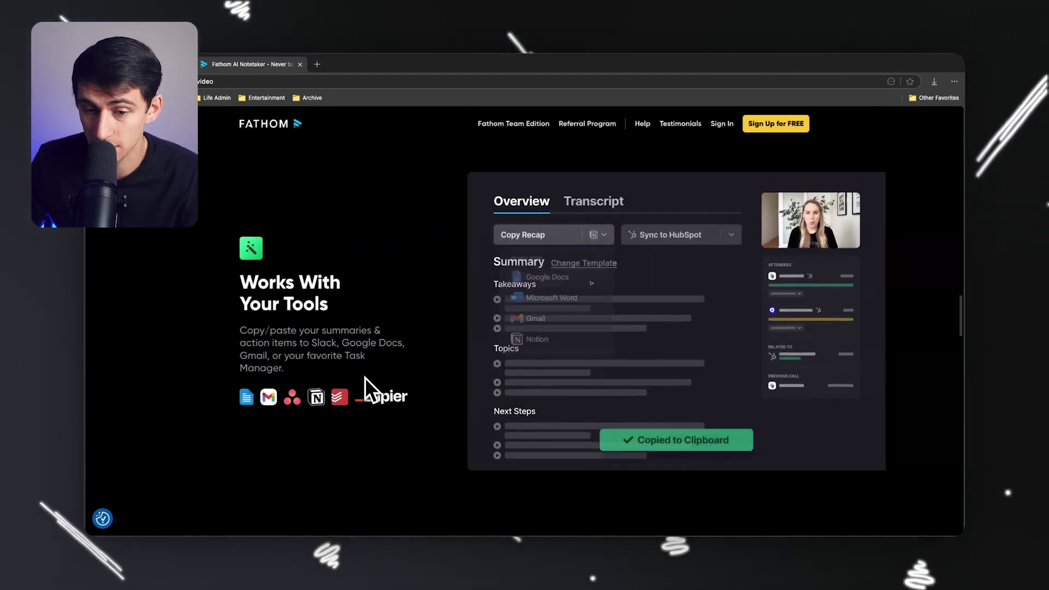
scroll(365, 378, up, 3)
scroll(366, 376, down, 2)
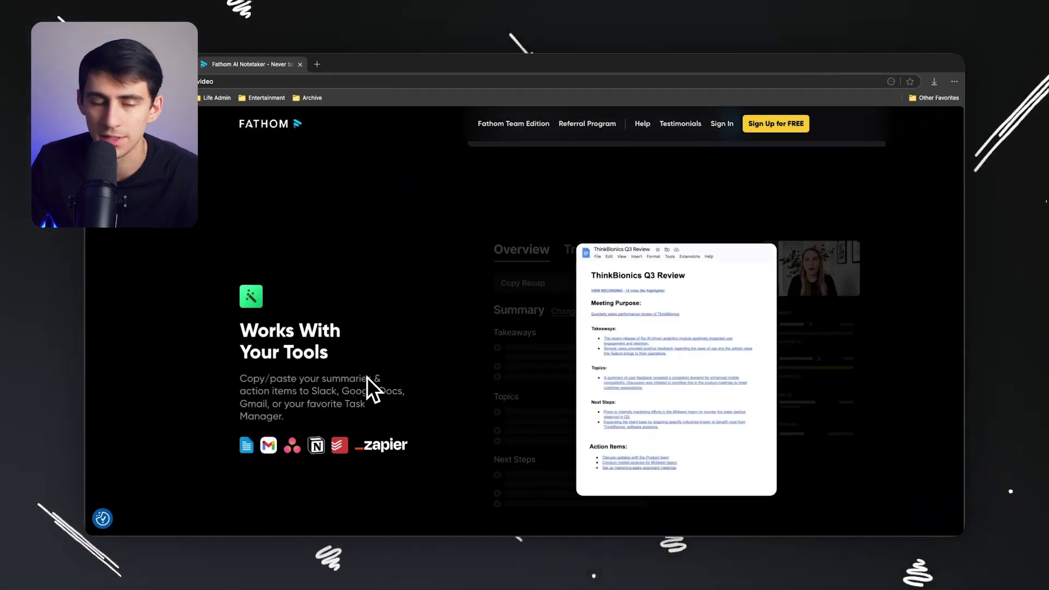
scroll(366, 376, up, 3)
scroll(364, 379, up, 2)
scroll(364, 380, down, 3)
scroll(364, 372, down, 2)
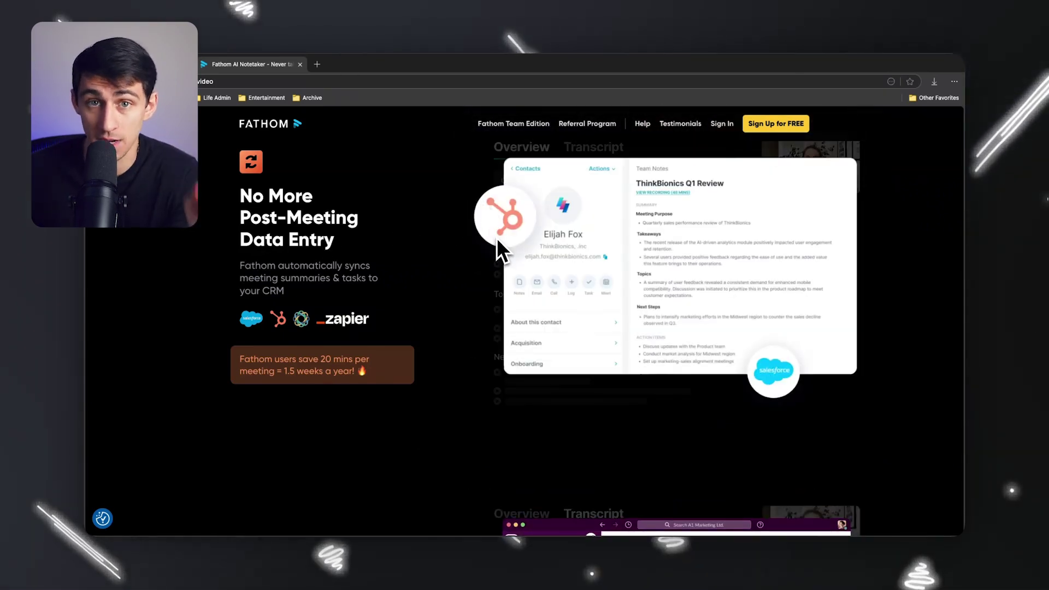
scroll(843, 243, up, 1)
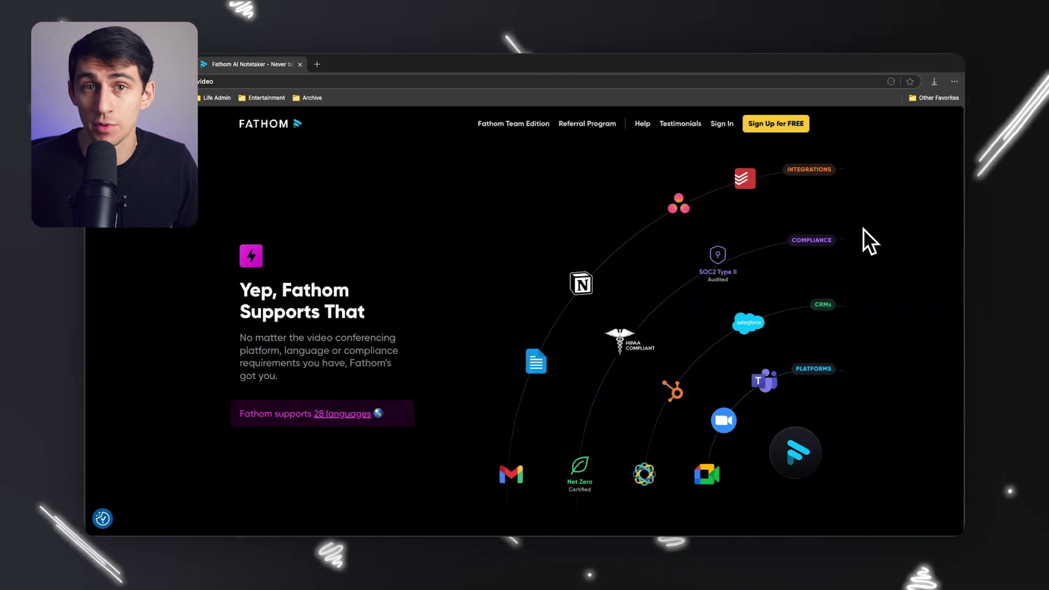
scroll(782, 322, down, 3)
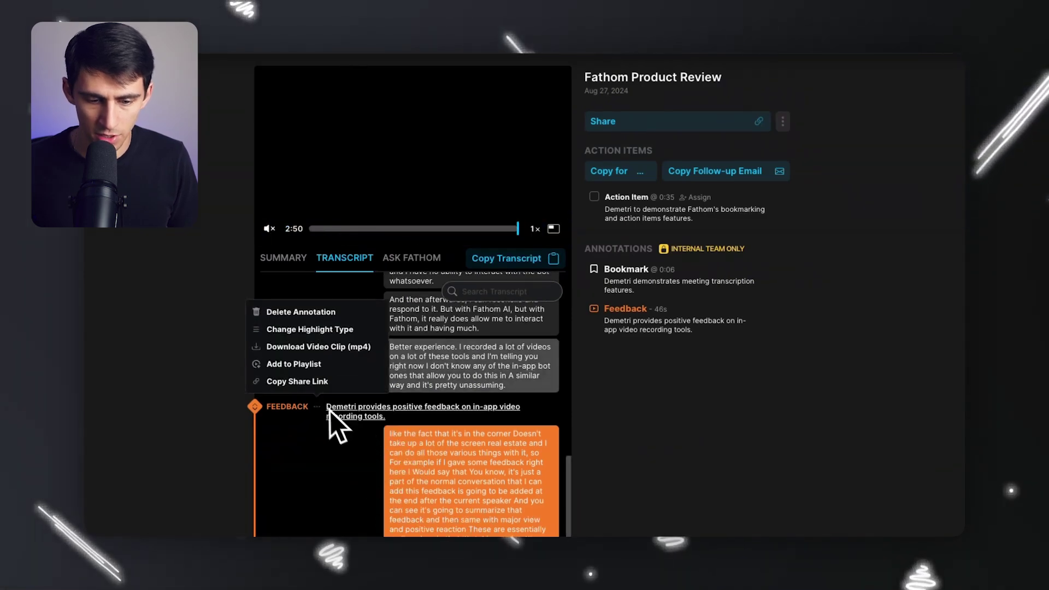
- Copy the Feedback annotation's share link and scrub the shared clip back to about 0:21
click(309, 387)
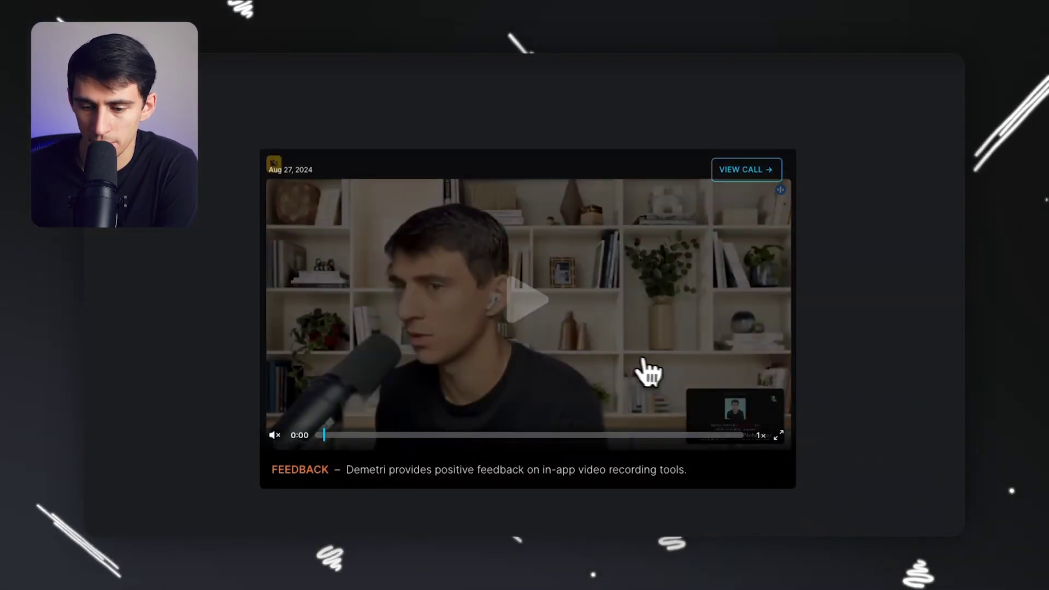
click(735, 435)
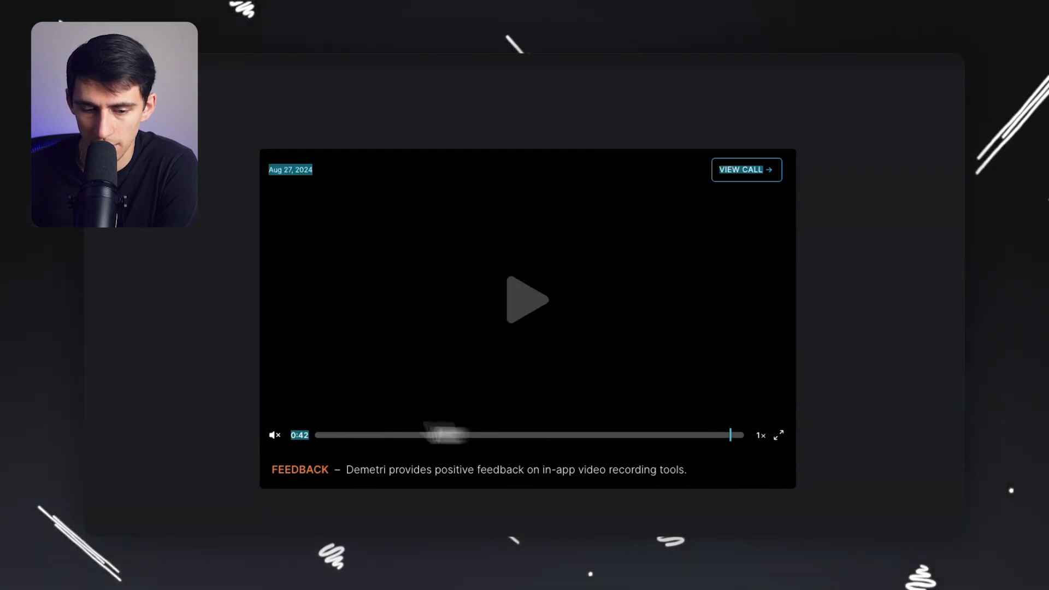
drag(418, 439, 525, 438)
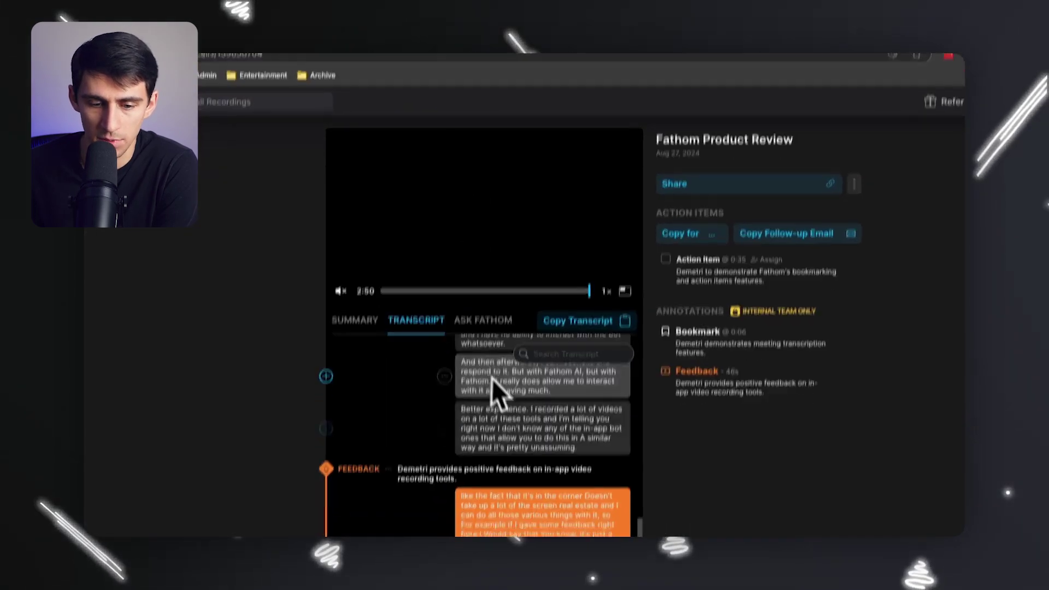
- Highlight the 'Better experience' paragraph and copy the new highlight's share link
click(457, 368)
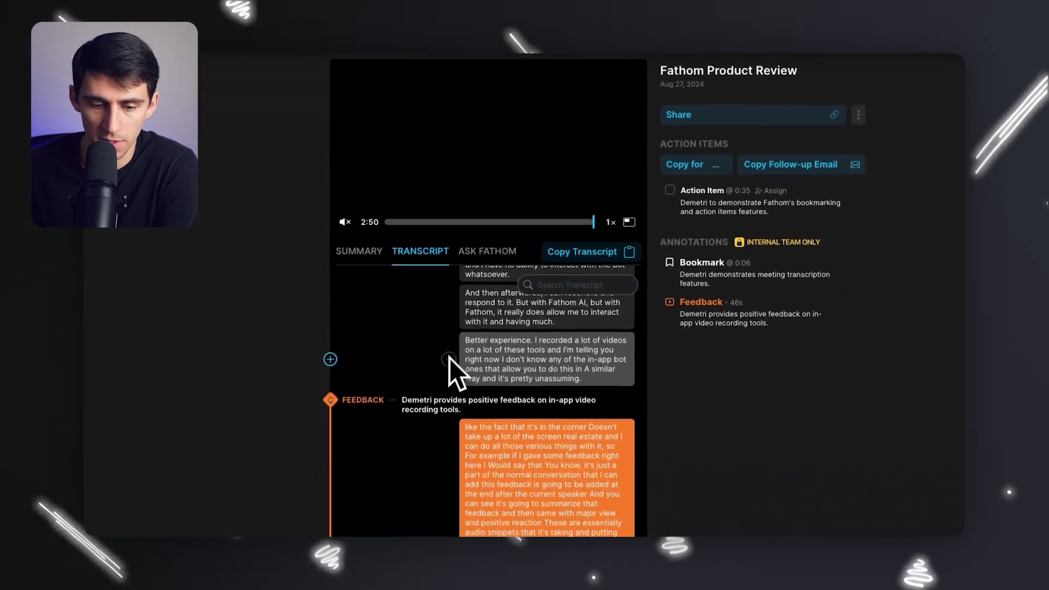
click(450, 361)
click(329, 358)
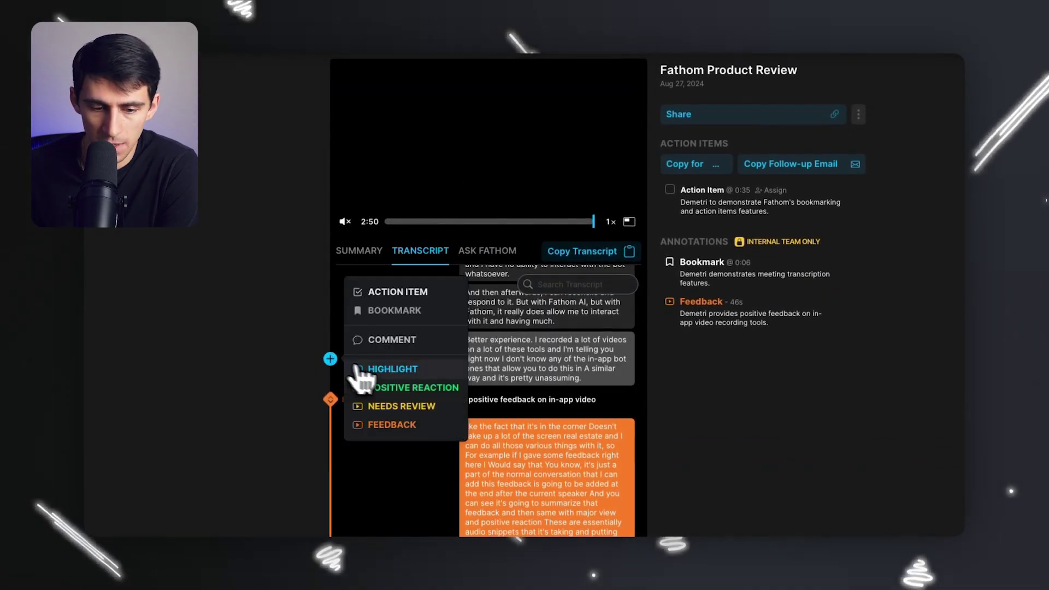
click(394, 370)
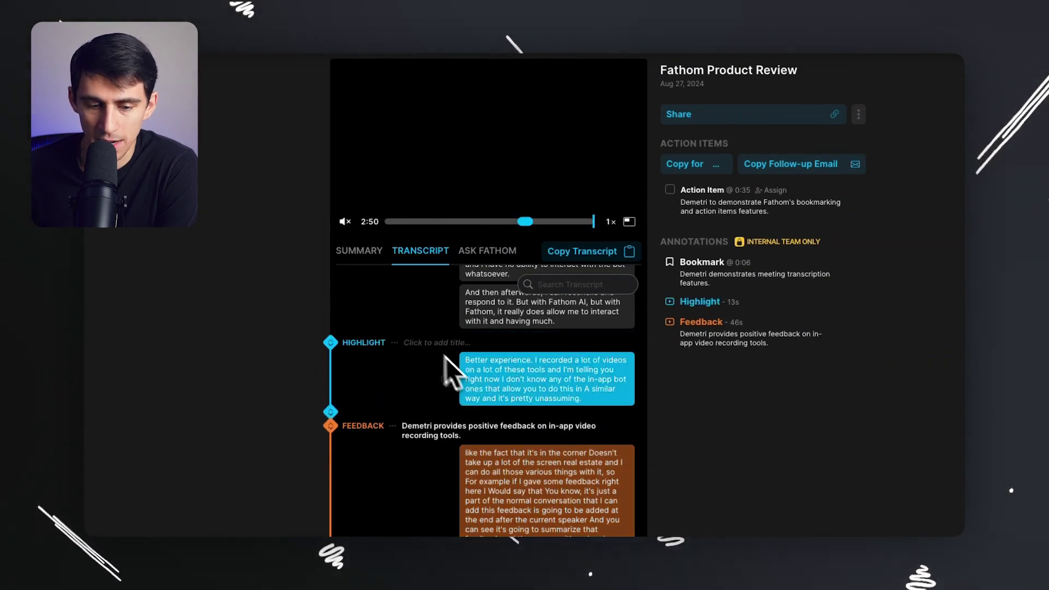
click(394, 343)
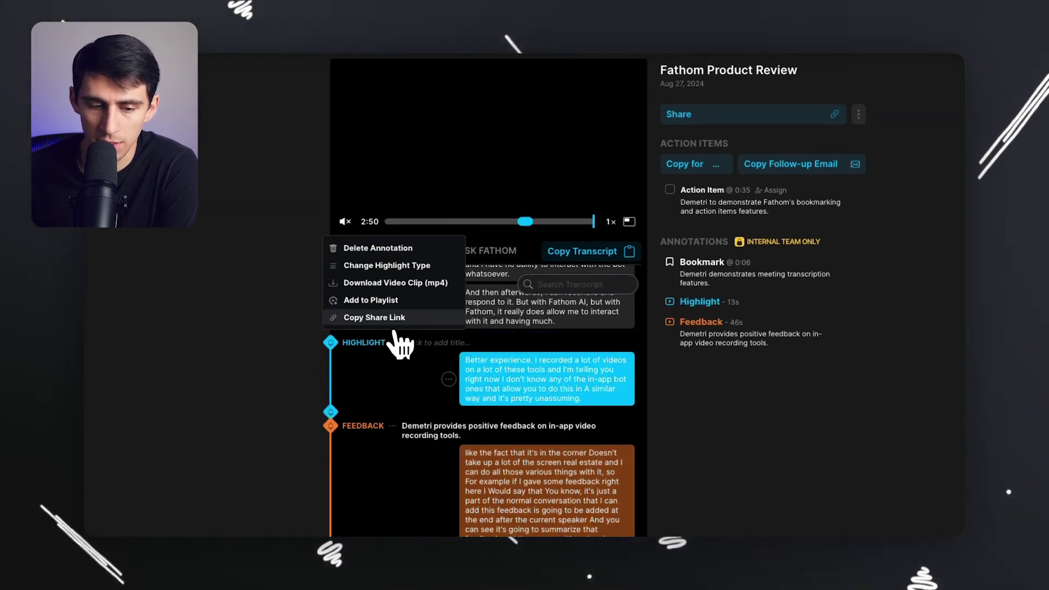
click(522, 301)
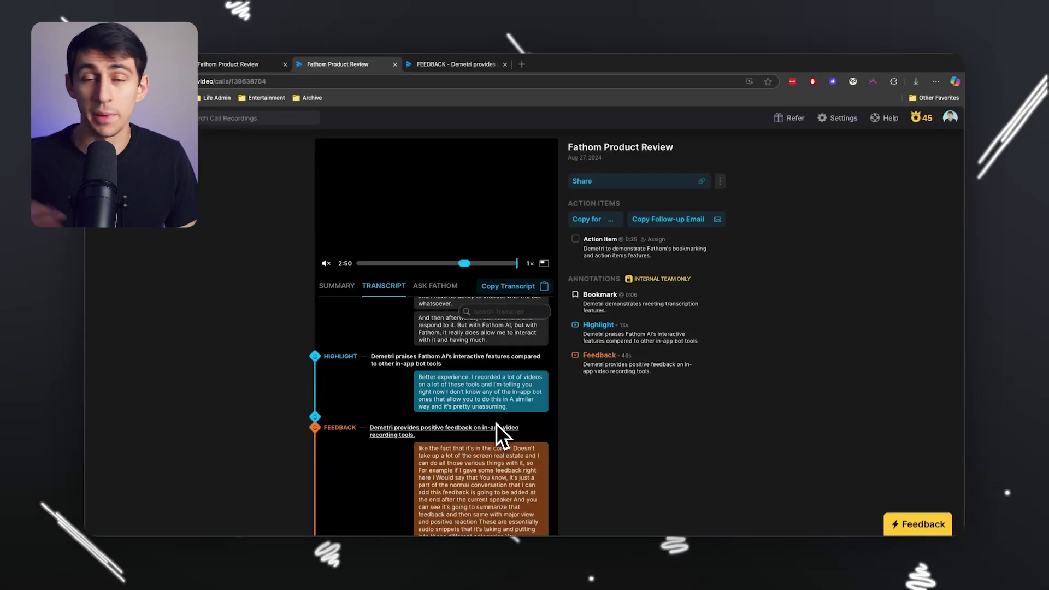